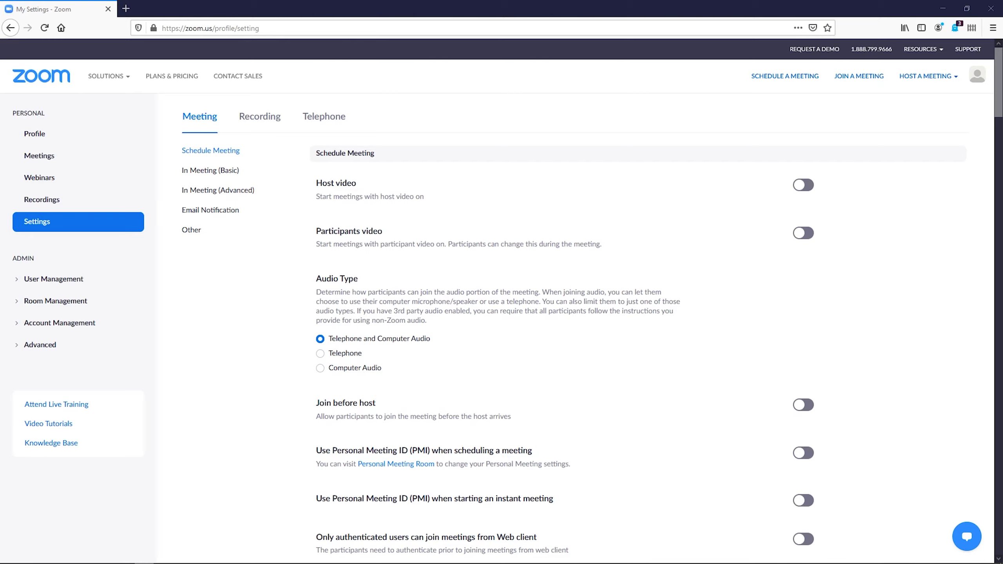
# - Review the Schedule Meeting settings, from host video and audio type to the password requirements and participant muting
pyautogui.click(86, 230)
pyautogui.scroll(-6, 831, 400)
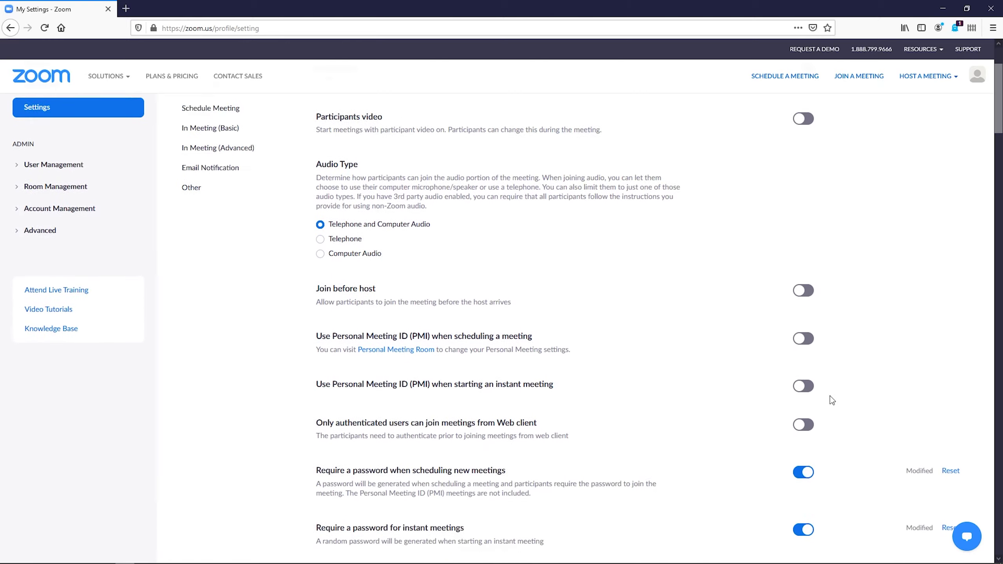
pyautogui.scroll(-2, 833, 399)
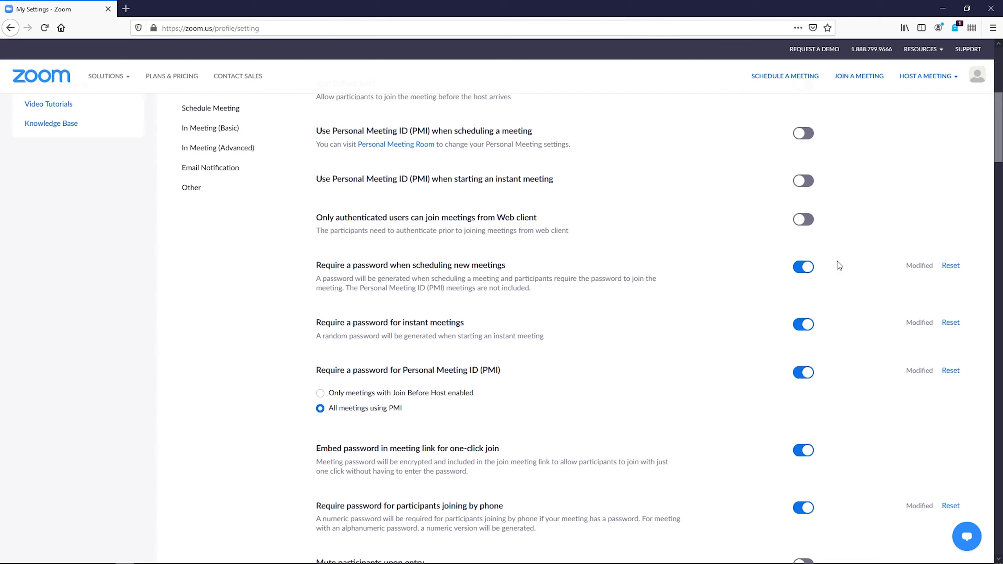
pyautogui.scroll(-4, 840, 265)
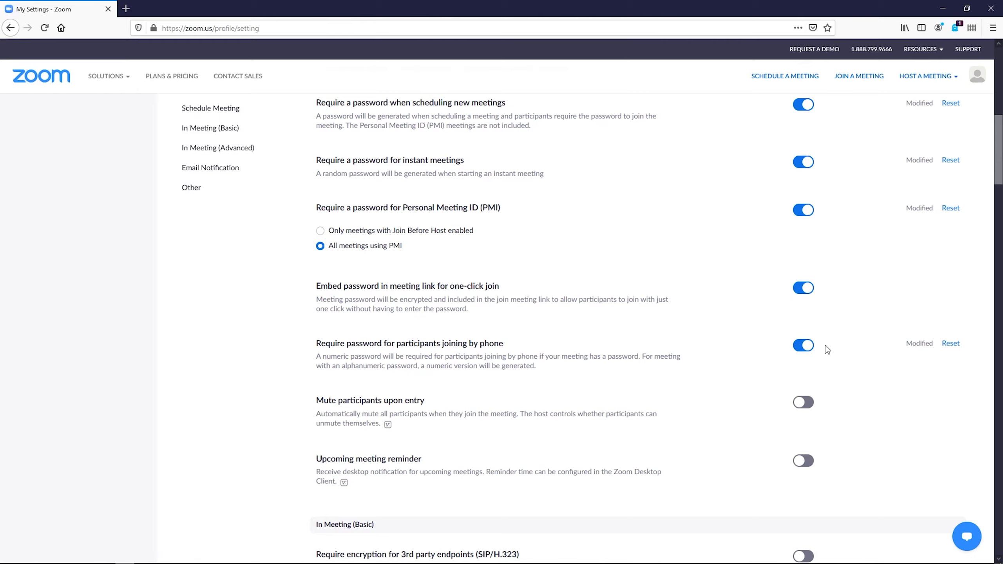
pyautogui.scroll(-1, 827, 350)
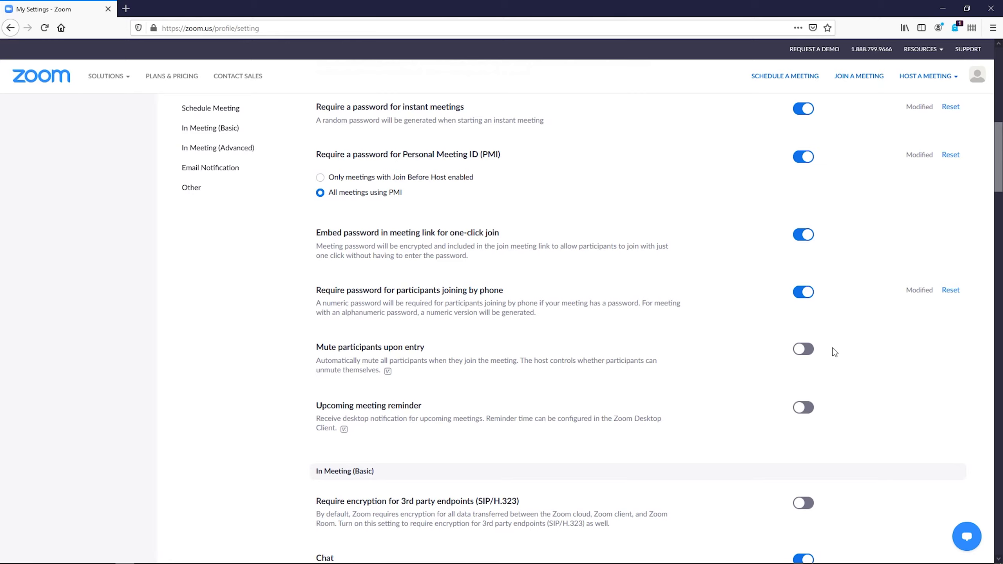
pyautogui.scroll(-3, 835, 351)
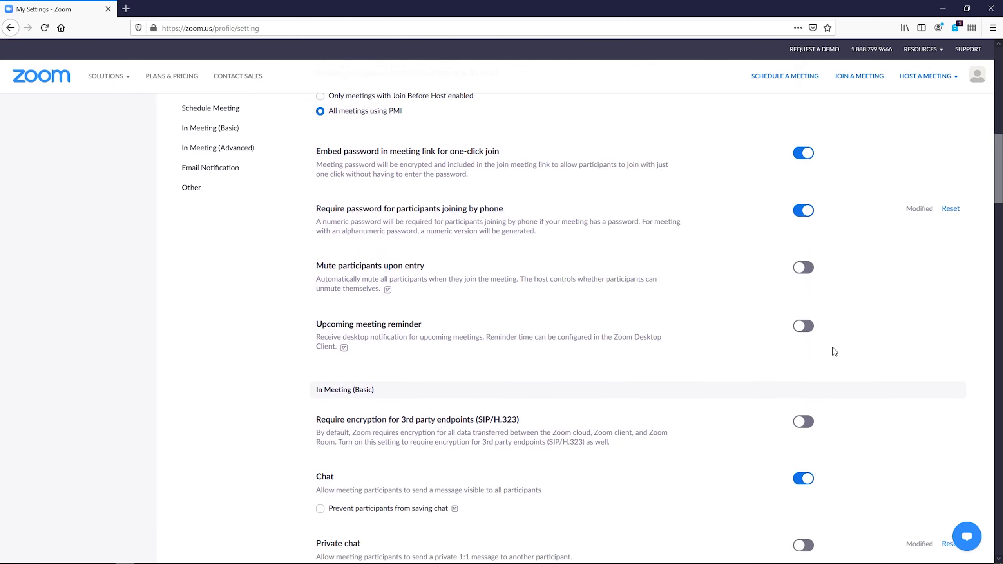
# - Examine the In Meeting (Basic) settings, including chat, file transfer, screen sharing, annotation, remote control and participant renaming
pyautogui.scroll(-1, 835, 351)
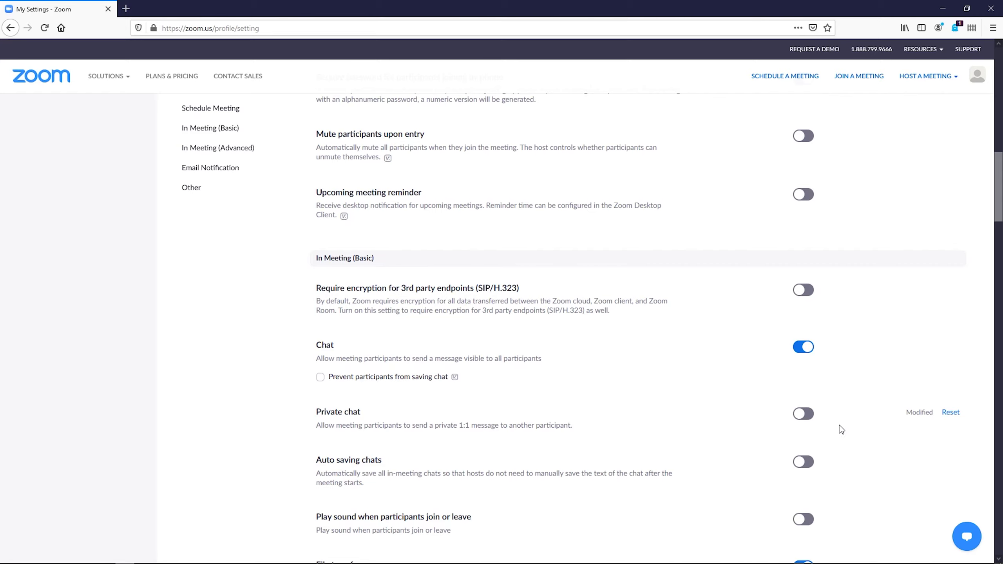
pyautogui.scroll(-1, 839, 425)
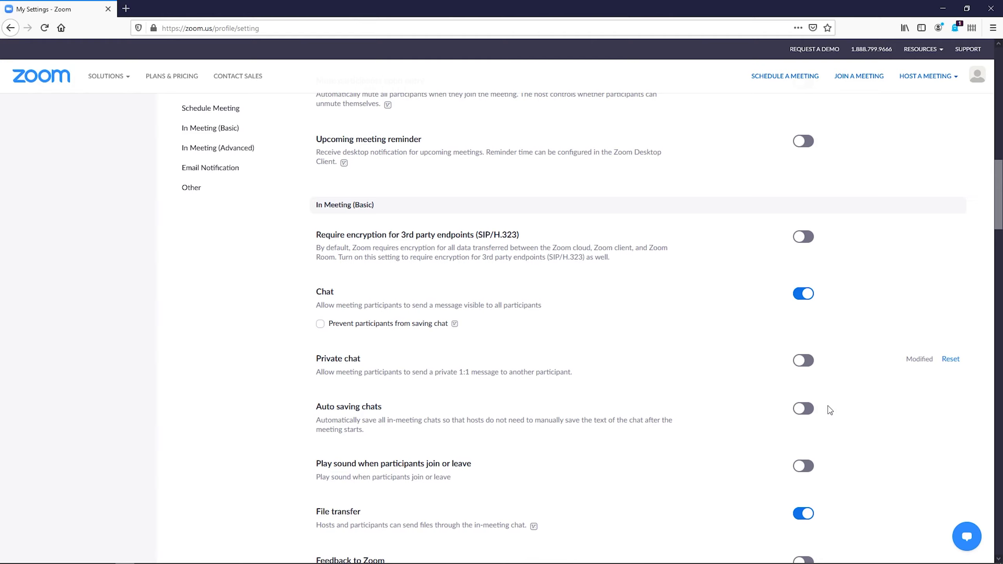
pyautogui.scroll(-5, 831, 411)
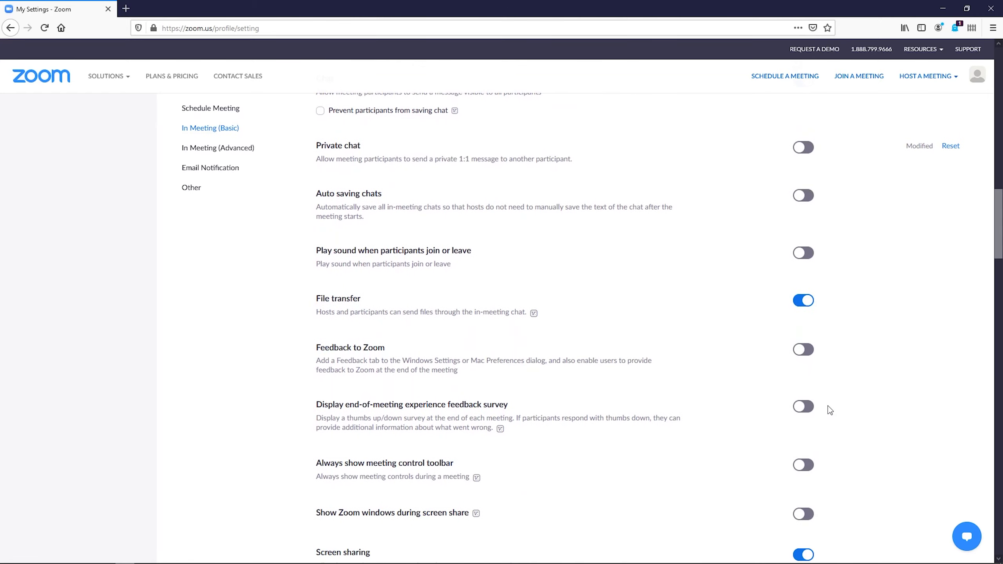
pyautogui.scroll(-4, 831, 410)
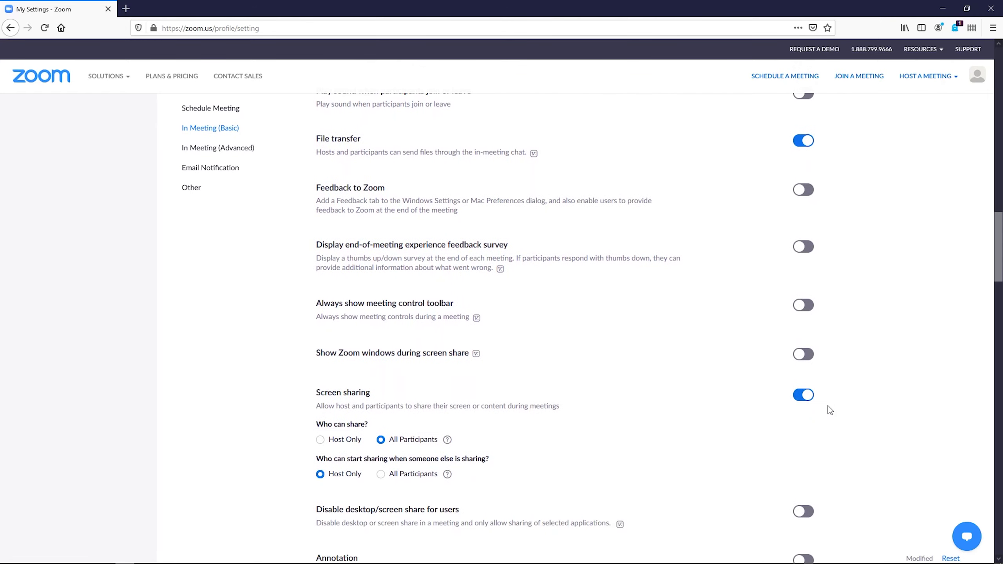
pyautogui.scroll(-1, 831, 411)
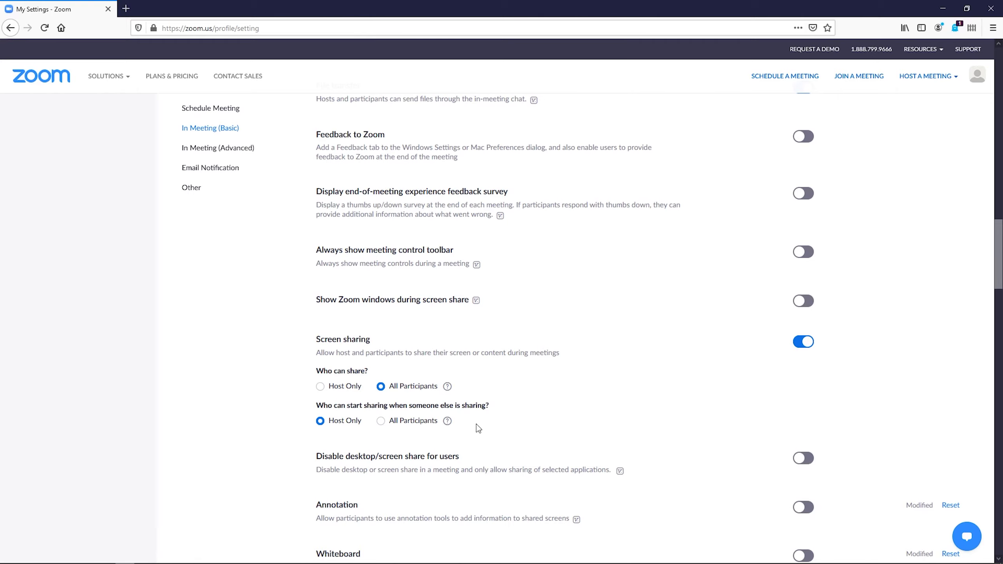
pyautogui.scroll(-3, 846, 426)
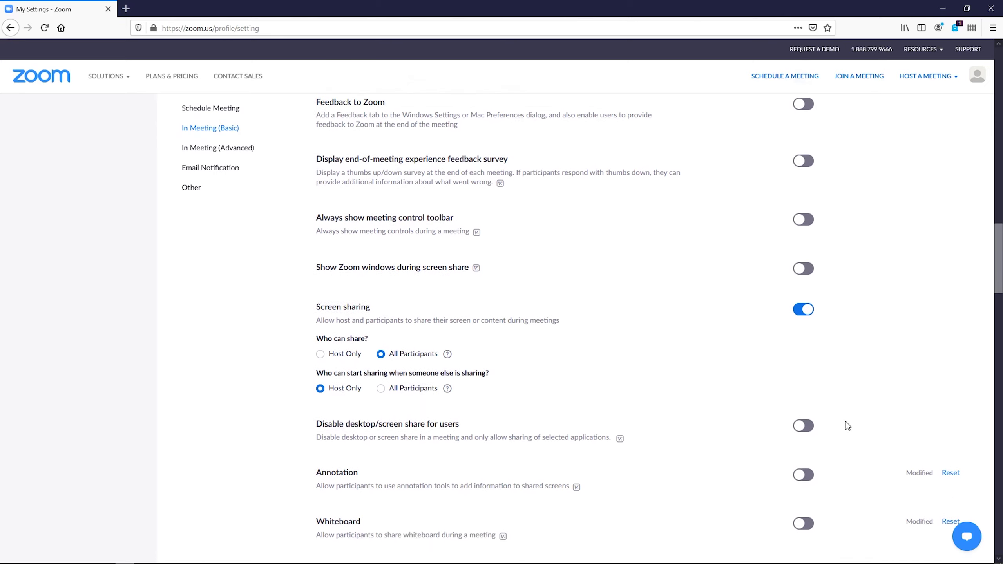
pyautogui.scroll(-5, 848, 426)
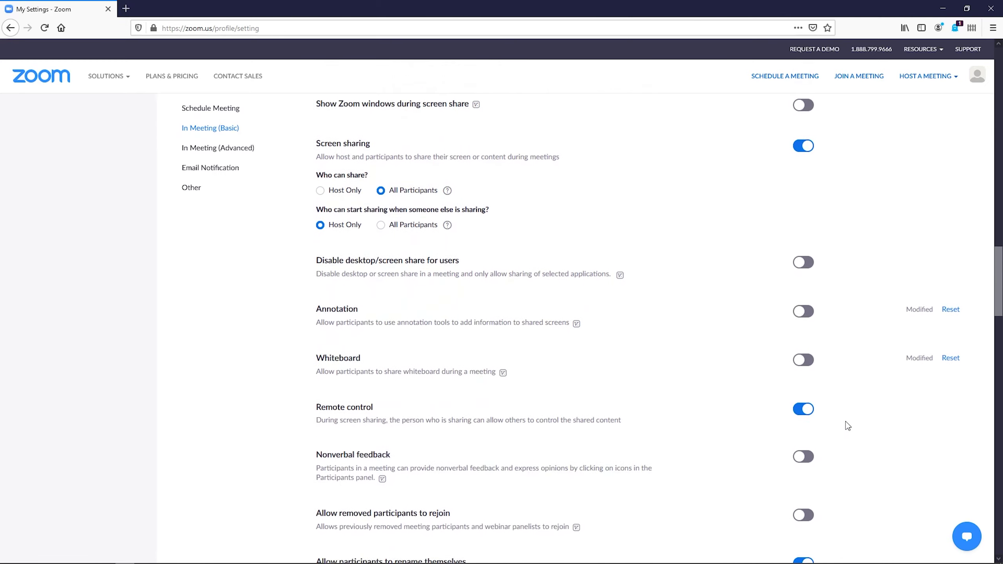
pyautogui.scroll(-2, 847, 426)
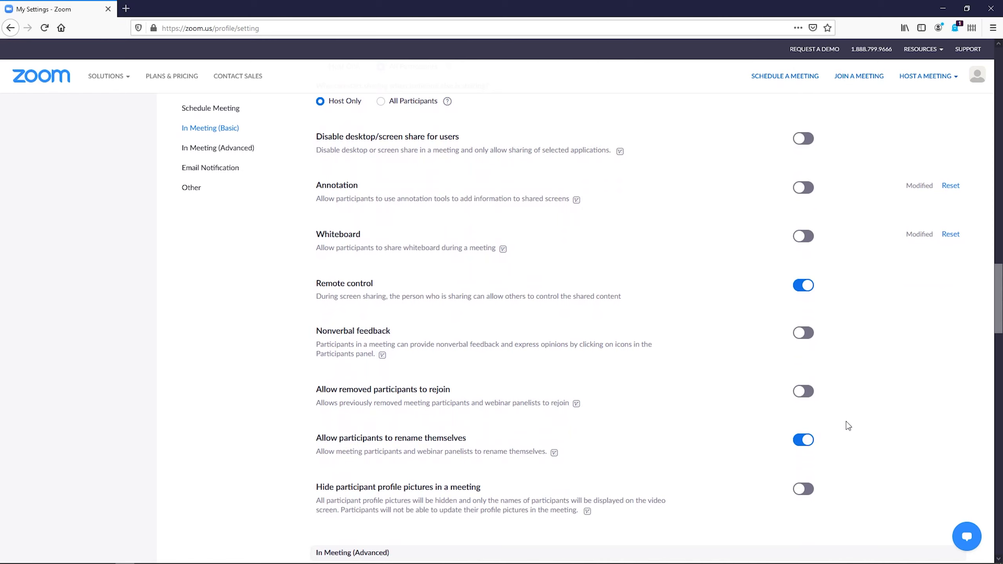
pyautogui.scroll(-3, 846, 426)
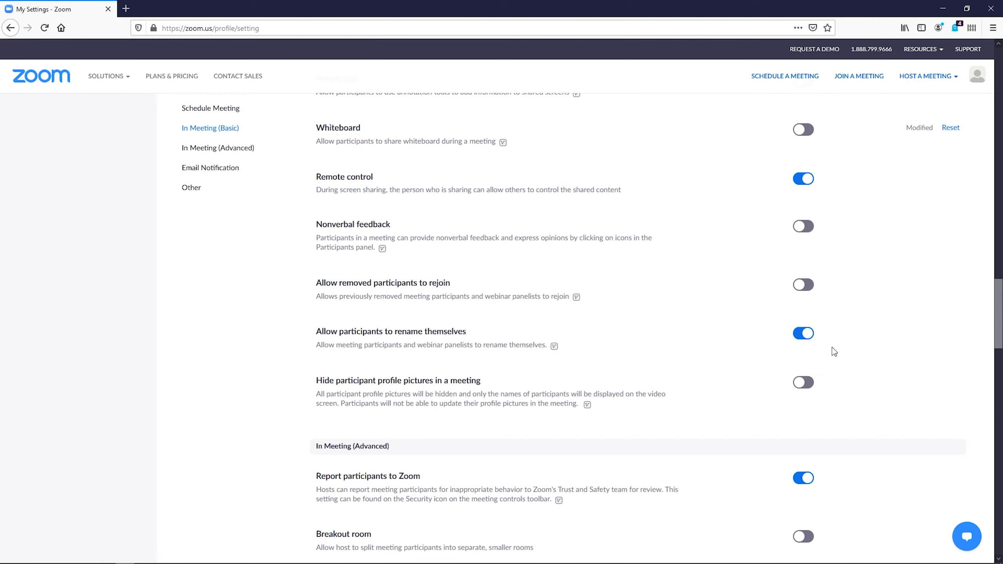
pyautogui.scroll(-2, 835, 351)
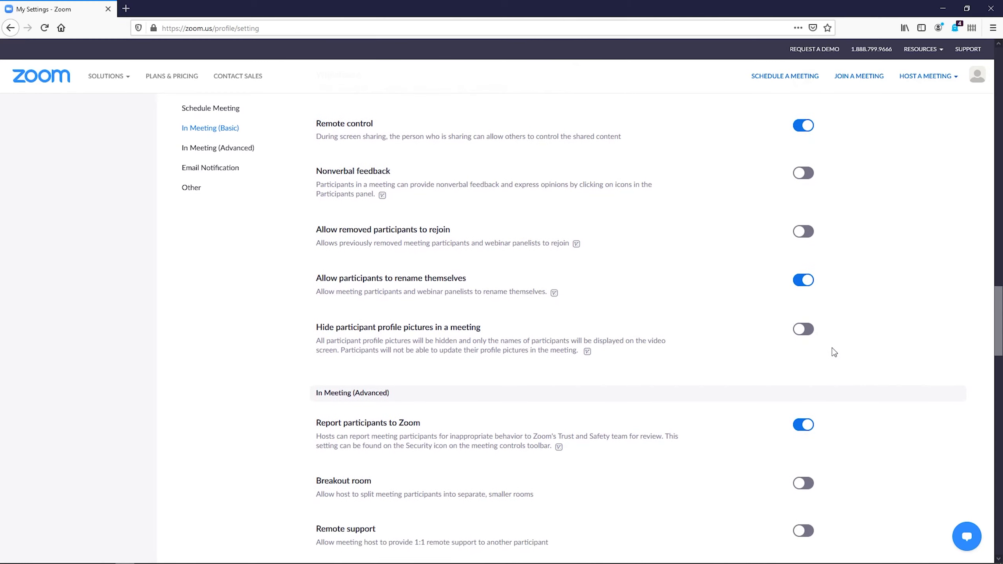
# - Enable breakout rooms, allow the host to assign participants to them when scheduling, and save the change
pyautogui.scroll(-4, 835, 352)
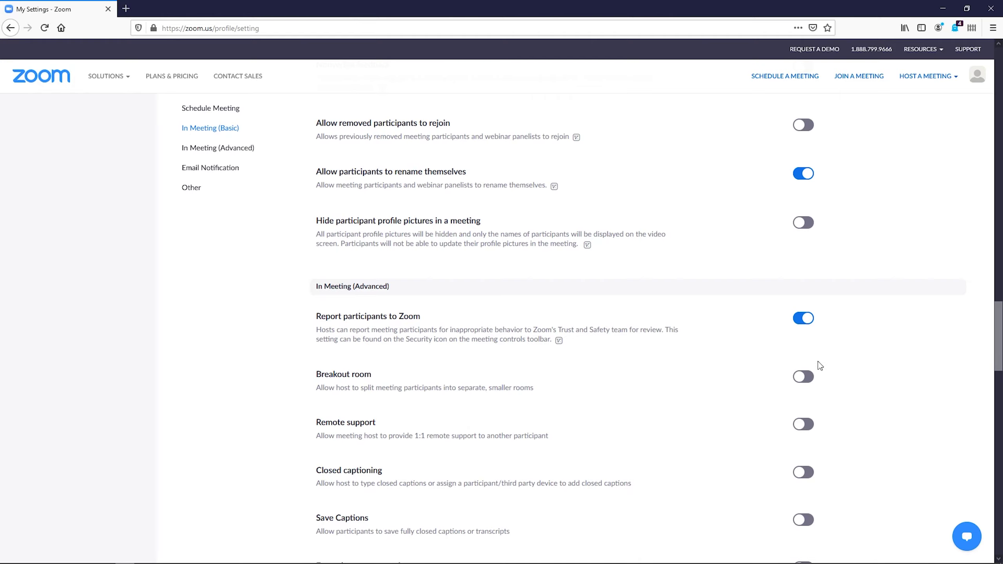
pyautogui.click(804, 377)
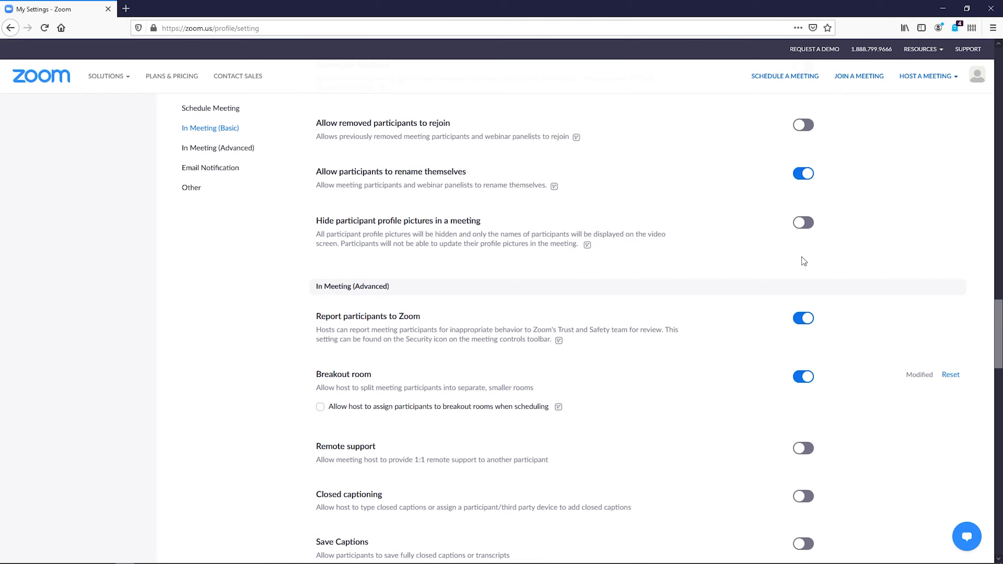
pyautogui.click(320, 409)
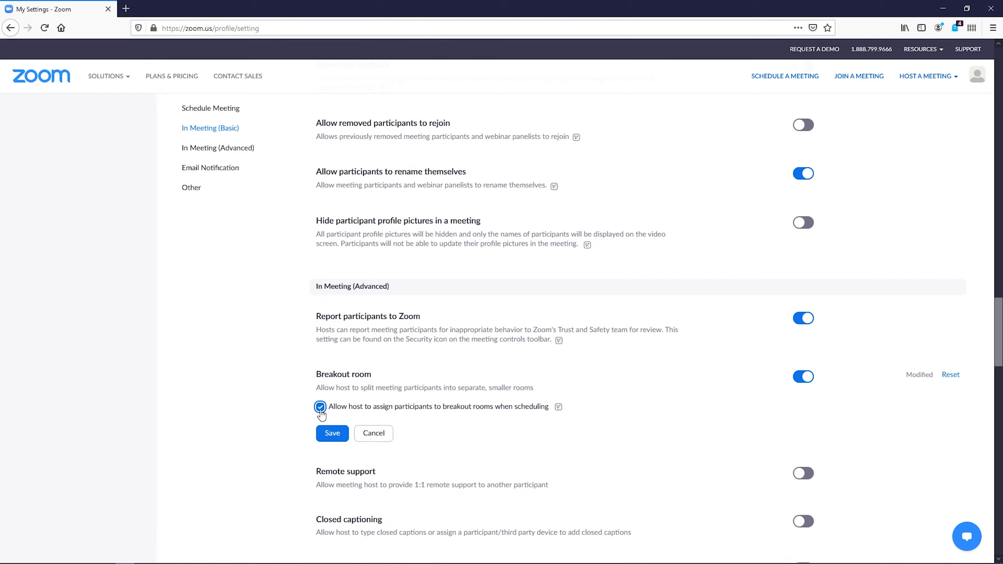
pyautogui.click(333, 433)
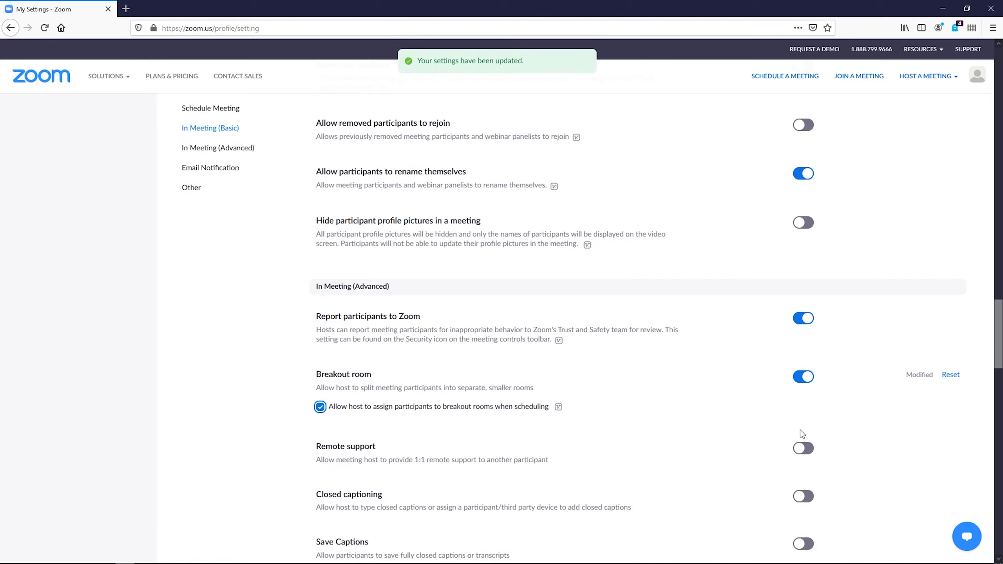
# - Examine the remaining In Meeting (Advanced) settings, such as virtual background and waiting room, and the Email Notification options
pyautogui.scroll(-3, 849, 427)
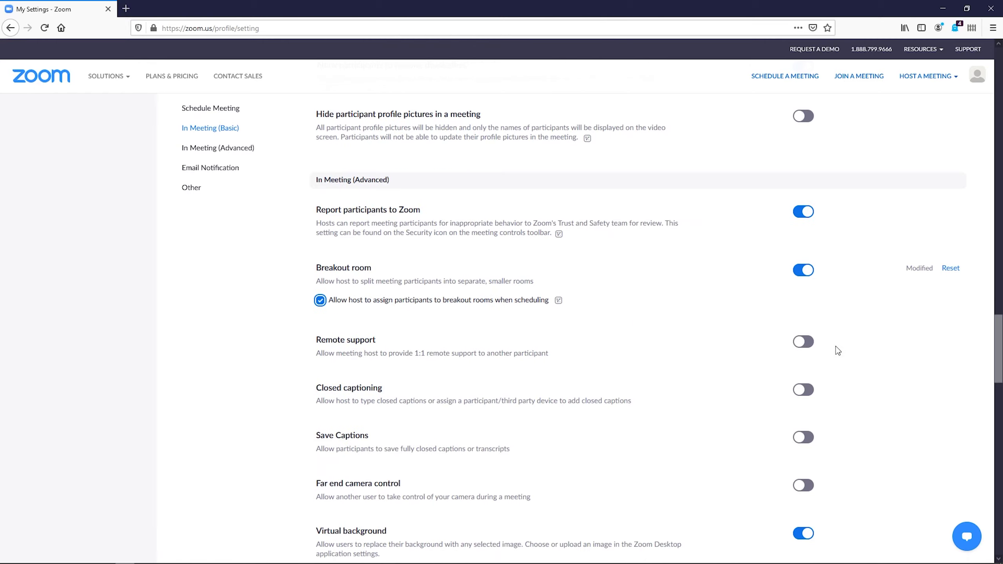
pyautogui.click(828, 393)
pyautogui.scroll(-2, 819, 438)
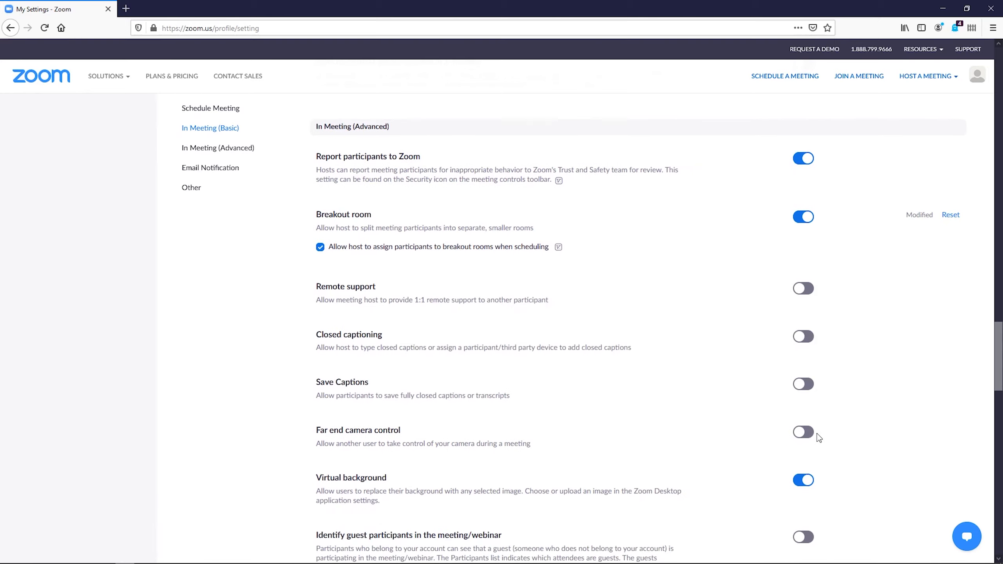
pyautogui.scroll(-6, 830, 436)
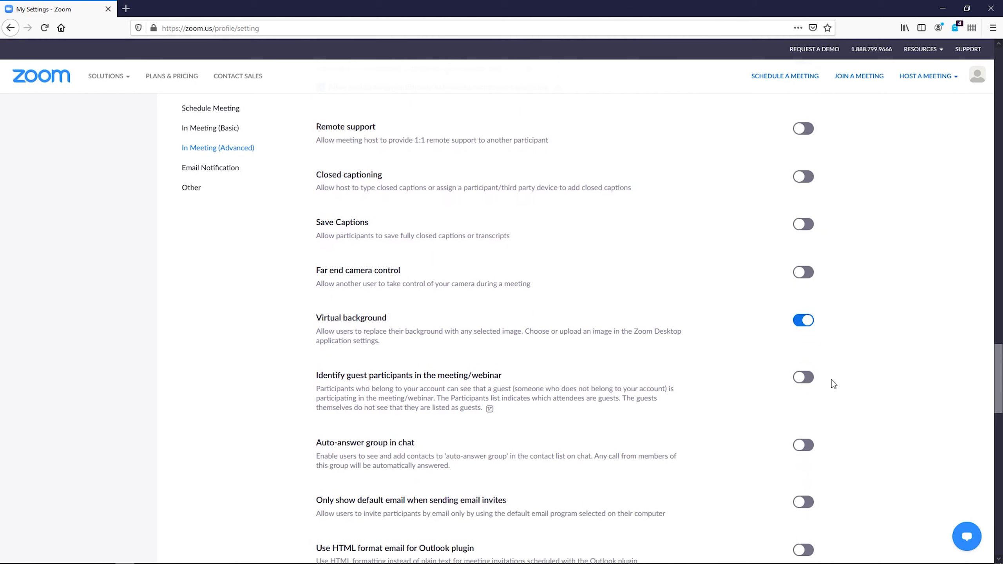
pyautogui.scroll(-4, 834, 384)
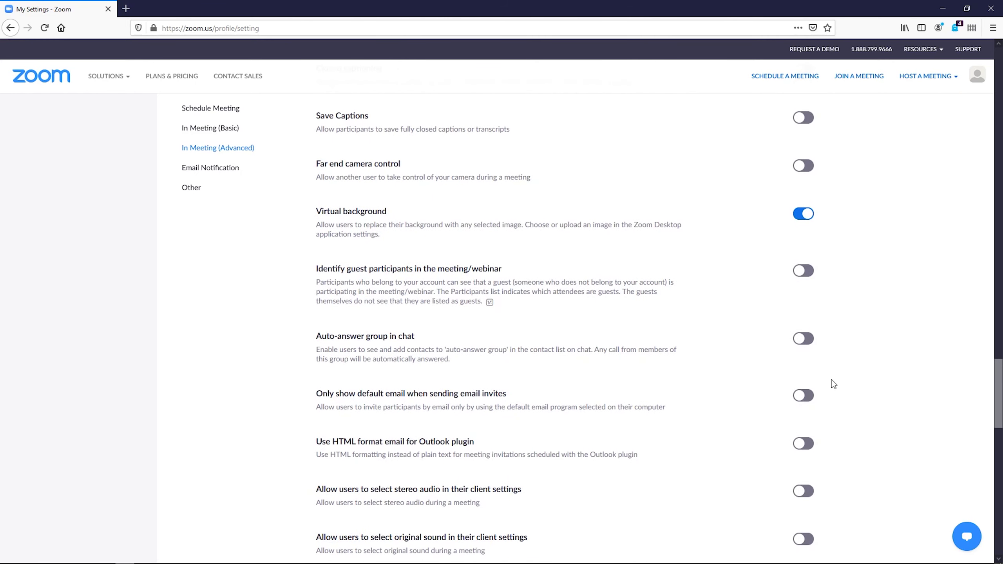
pyautogui.scroll(-2, 834, 384)
pyautogui.scroll(-3, 833, 384)
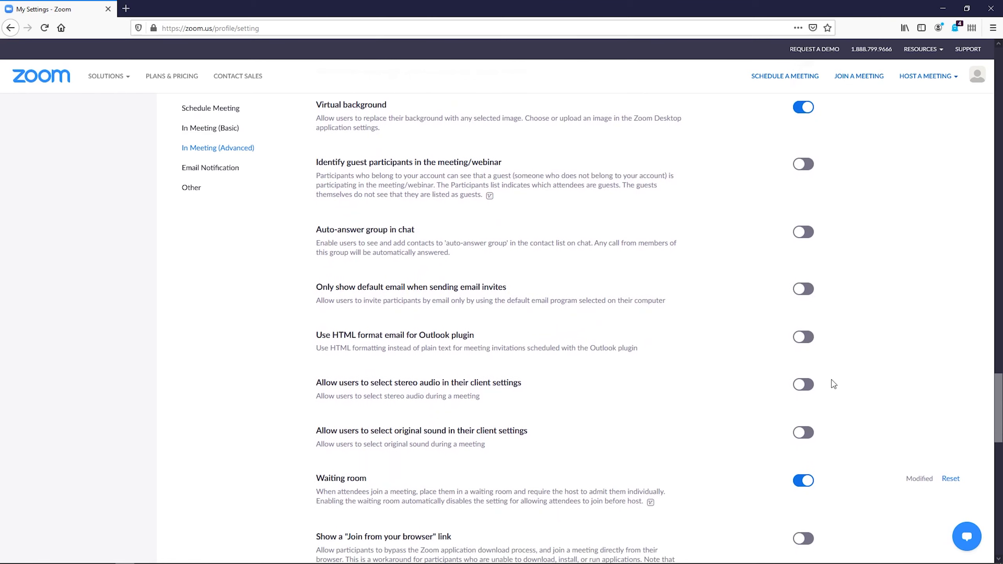
pyautogui.scroll(-2, 832, 381)
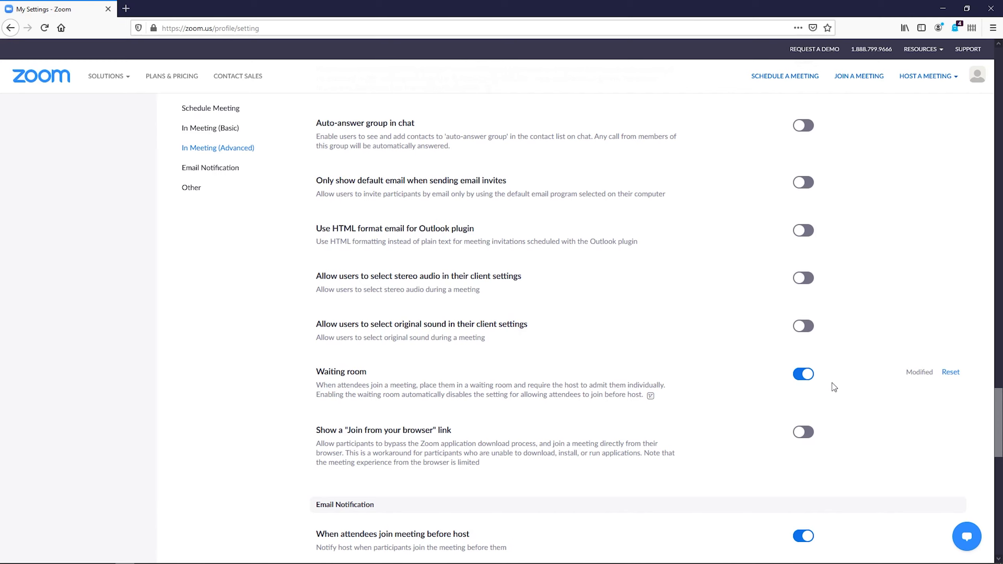
pyautogui.scroll(-3, 834, 388)
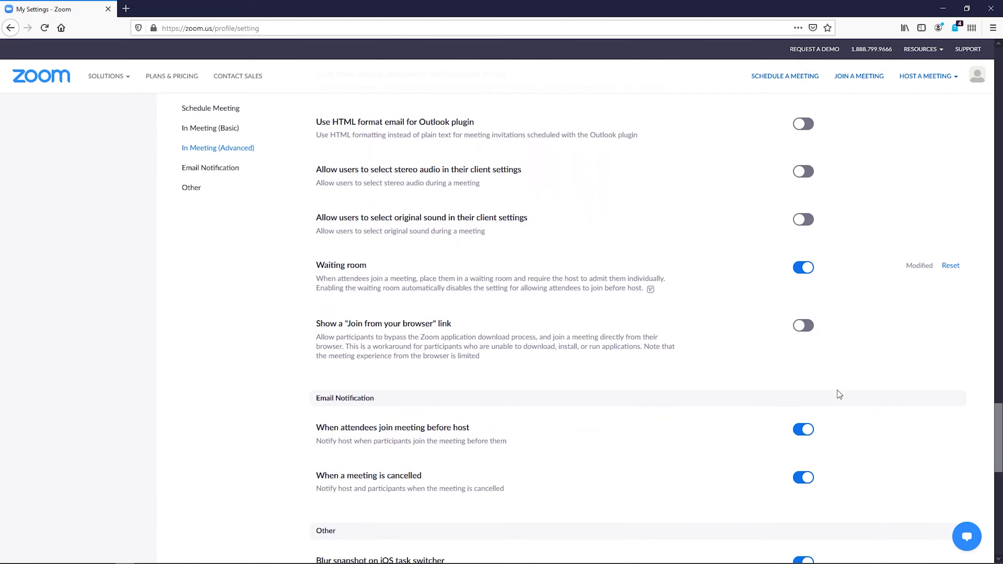
pyautogui.scroll(-2, 839, 394)
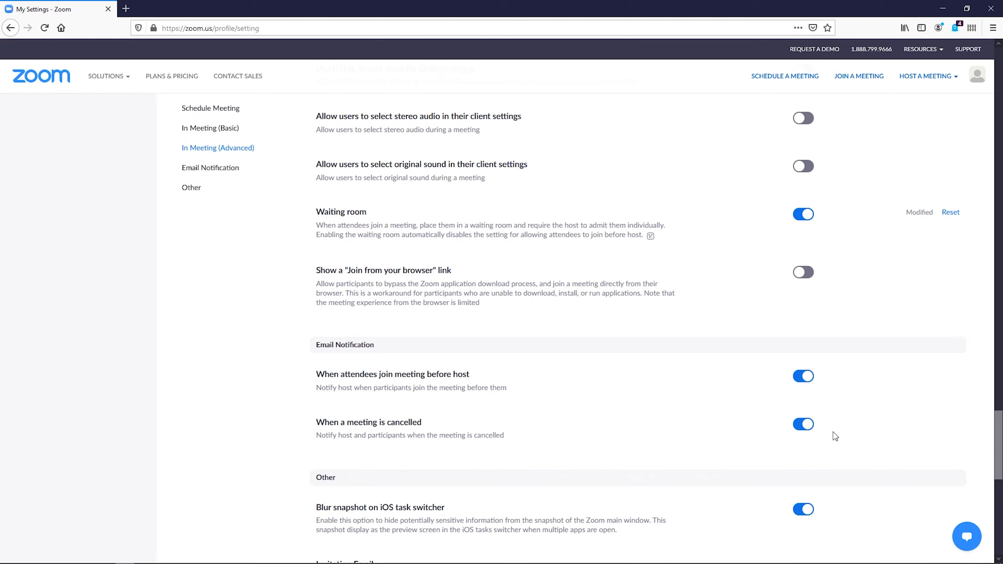
# - Check the languages offered for editing the invitation email, leaving English selected
pyautogui.scroll(-3, 835, 431)
pyautogui.scroll(-1, 835, 438)
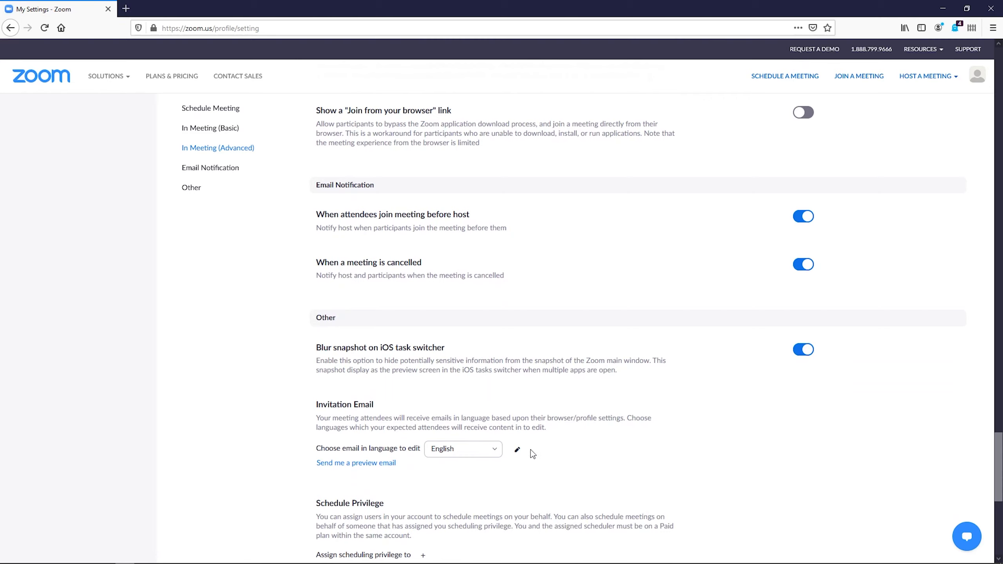
pyautogui.click(497, 453)
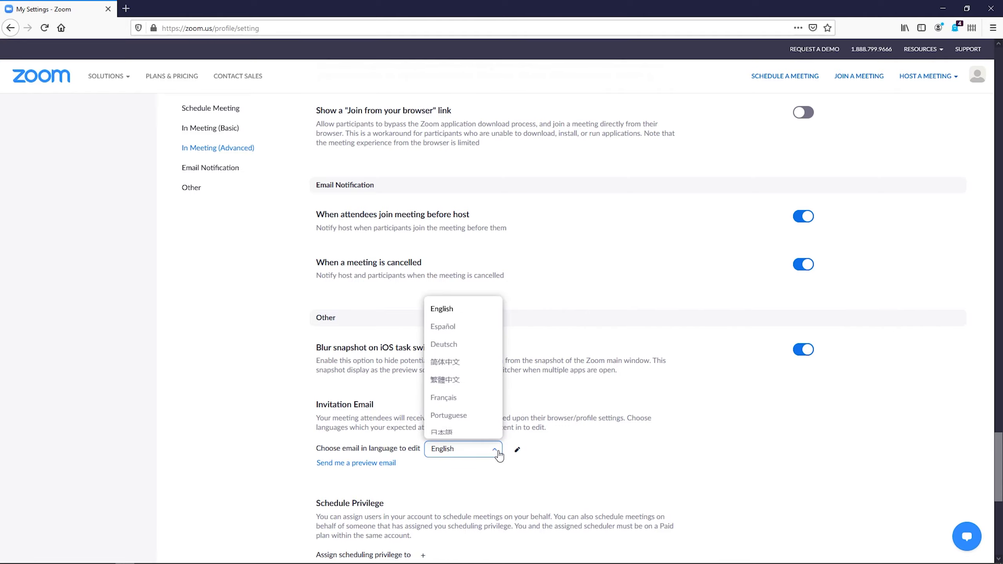
pyautogui.click(499, 454)
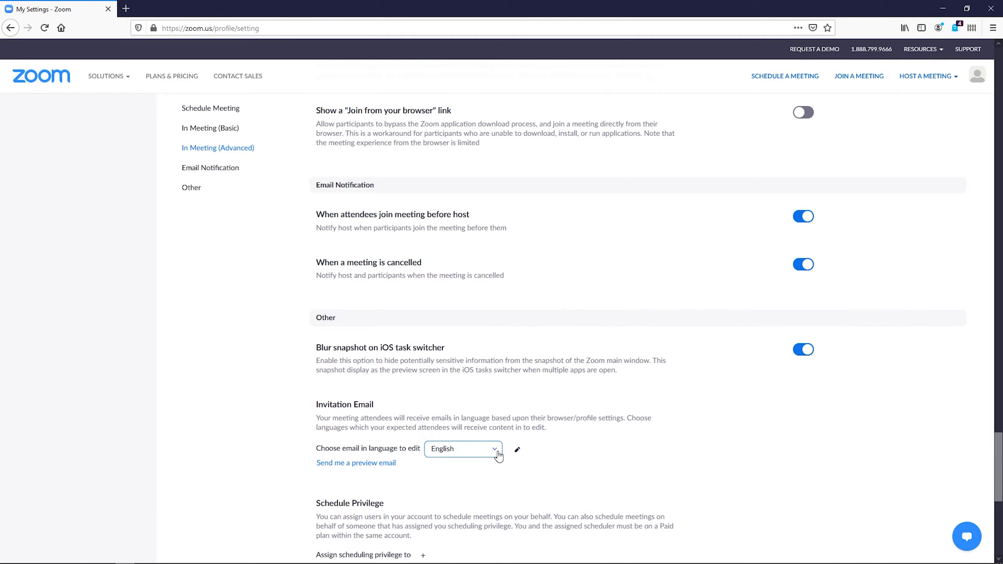
# - View the form for assigning scheduling privilege to other users and close it without assigning anyone
pyautogui.scroll(-3, 828, 480)
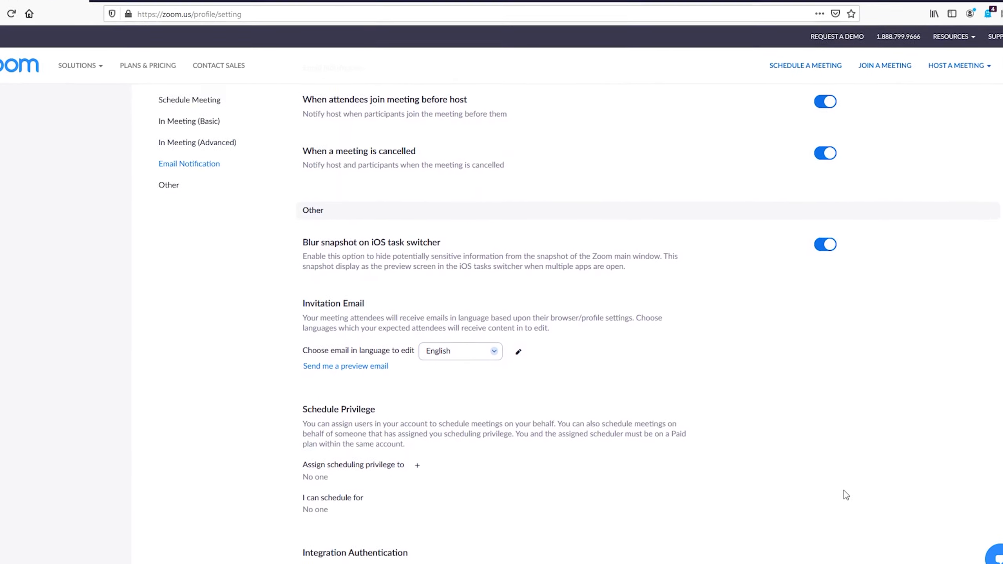
pyautogui.scroll(-1, 896, 536)
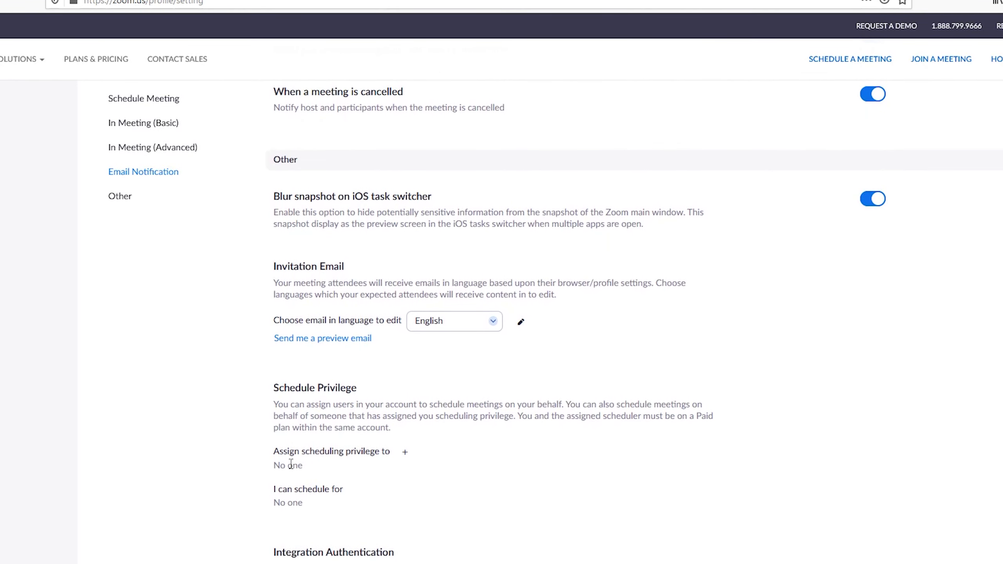
pyautogui.click(406, 452)
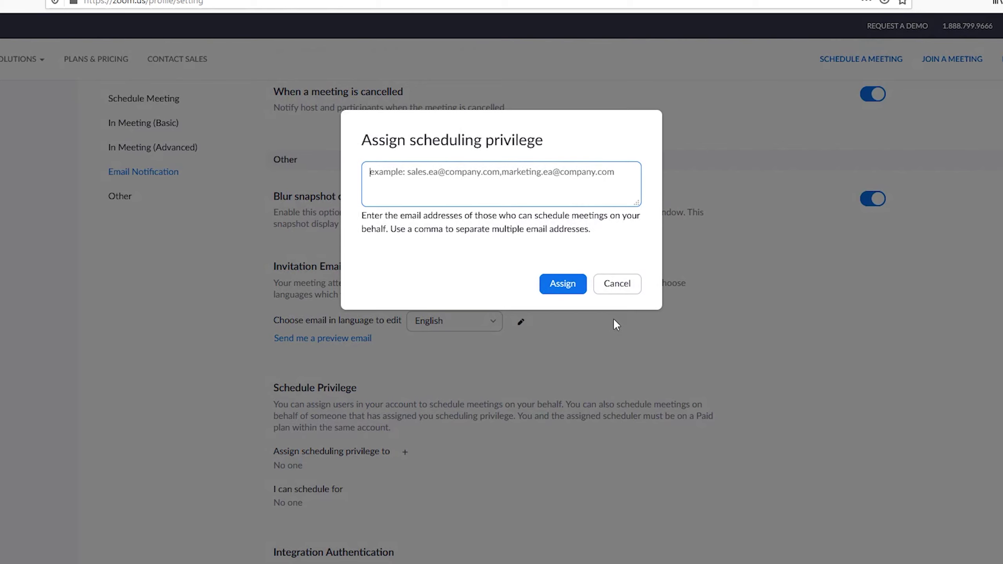
pyautogui.click(632, 288)
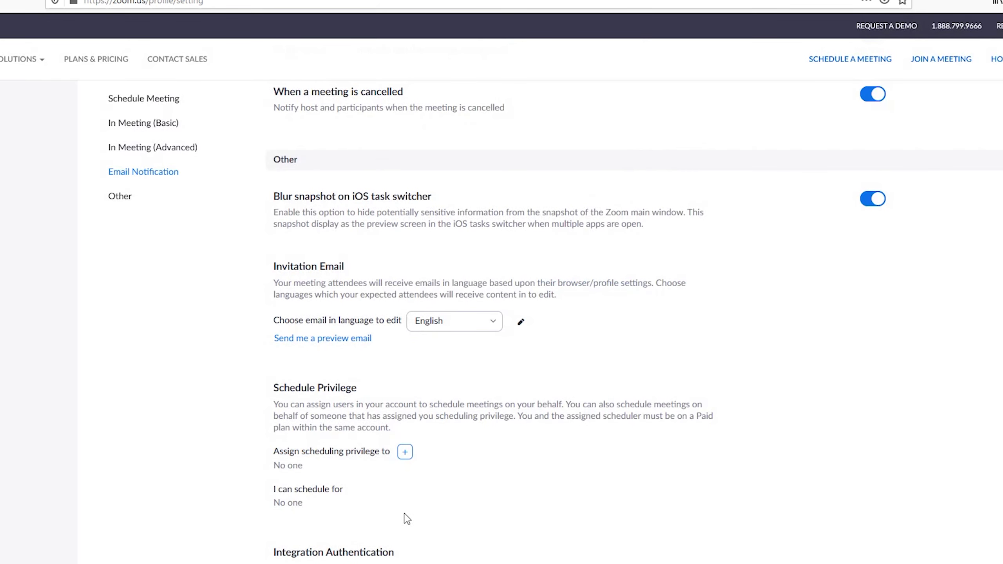